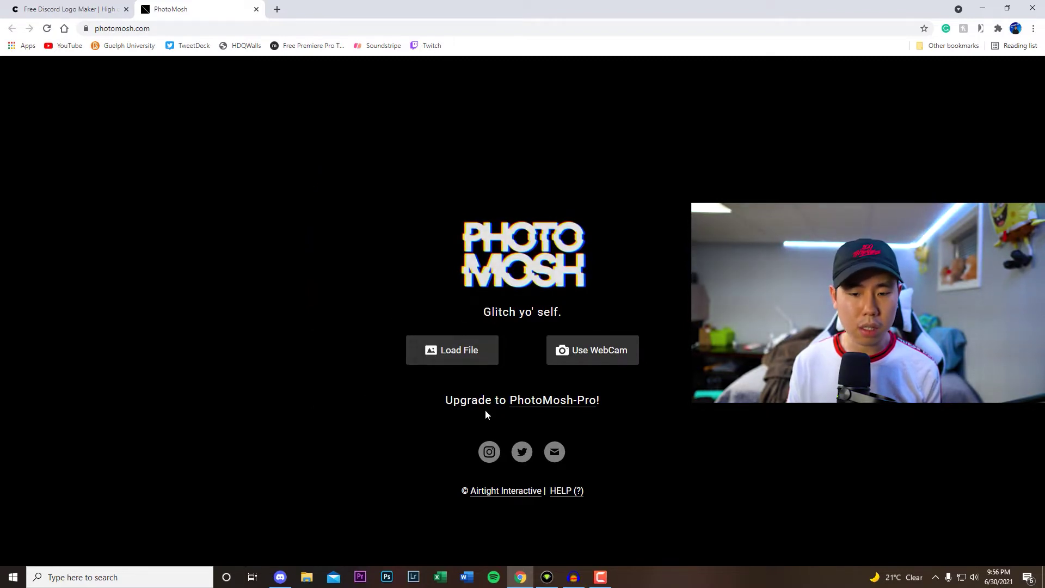
Load the white NERO logo image file from the Desktop into PhotoMosh
{"action": "left_click", "coordinate": [460, 361]}
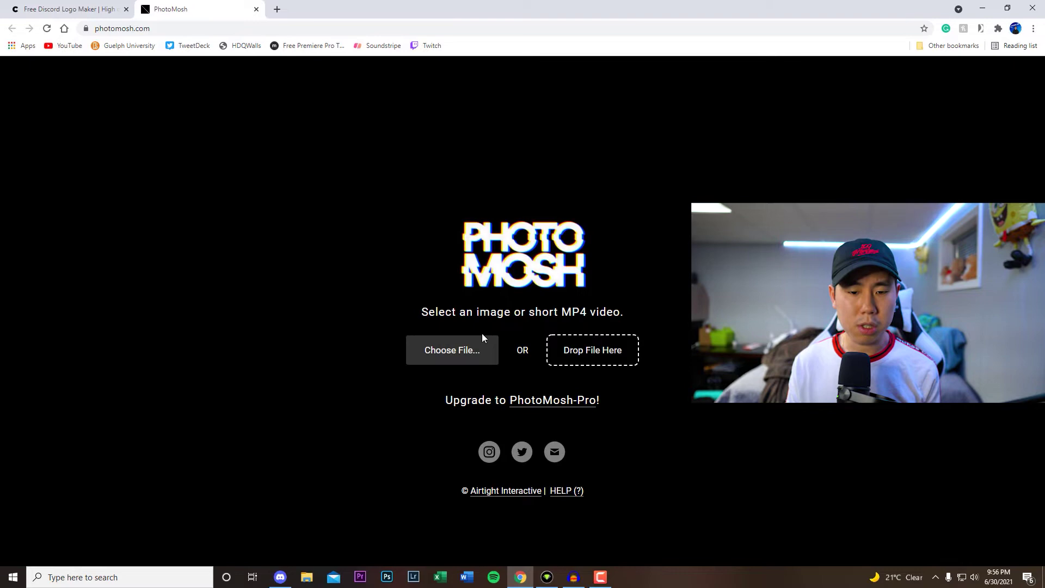
{"action": "left_click", "coordinate": [467, 356]}
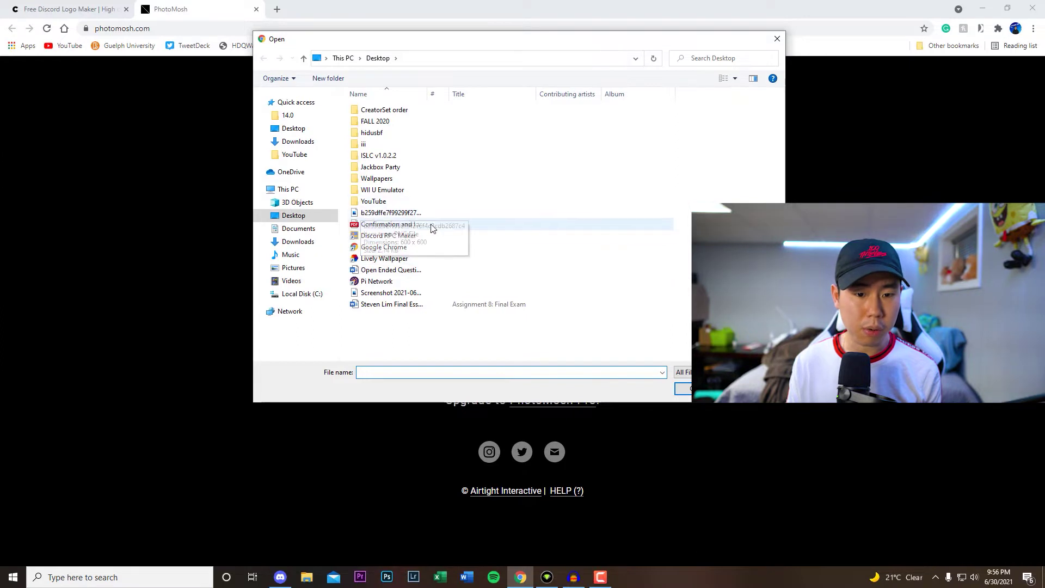
{"action": "left_click", "coordinate": [297, 242]}
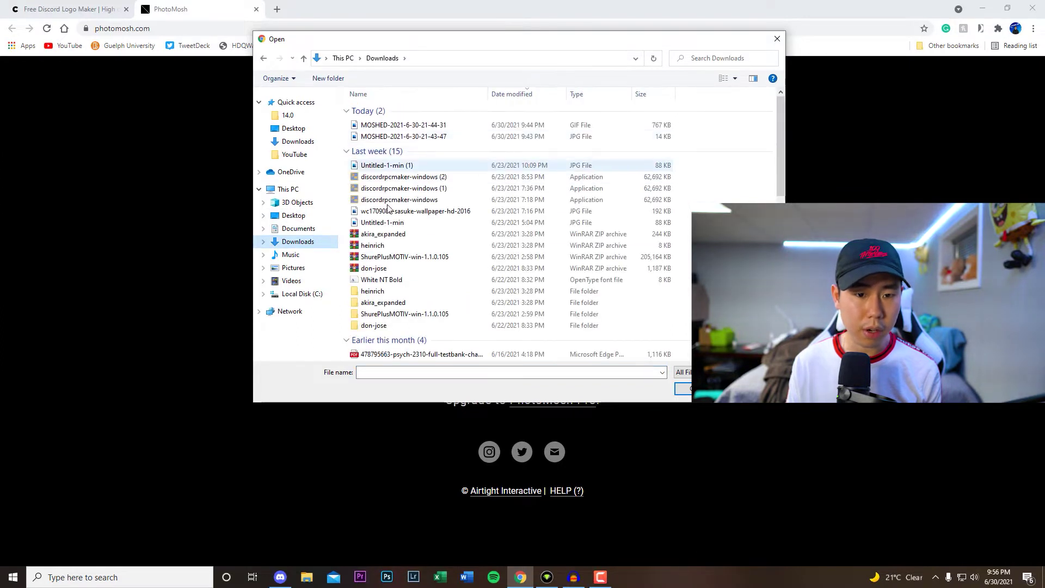
{"action": "left_click", "coordinate": [294, 216]}
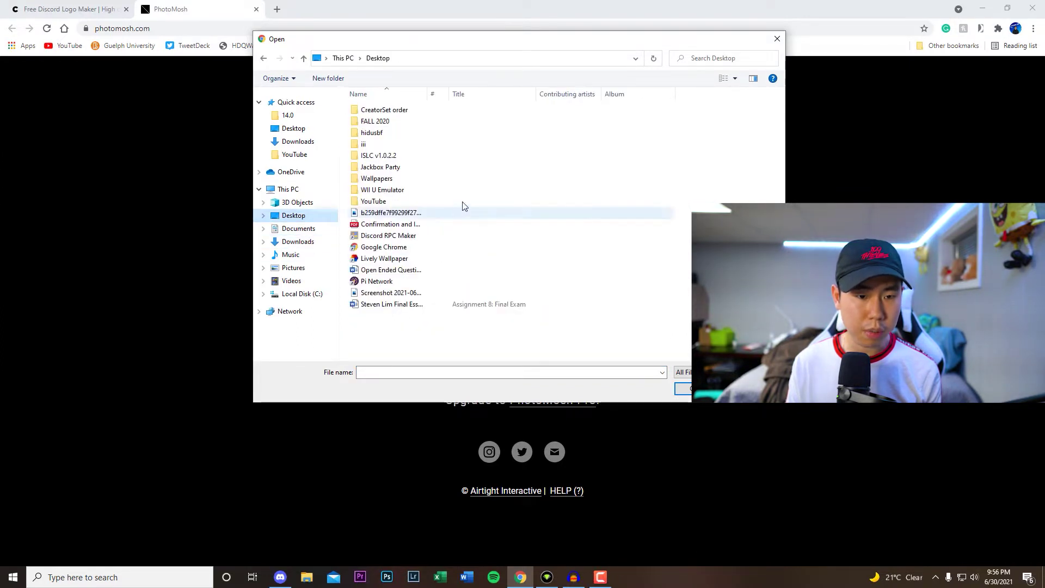
{"action": "left_click", "coordinate": [392, 213]}
{"action": "left_click", "coordinate": [687, 390]}
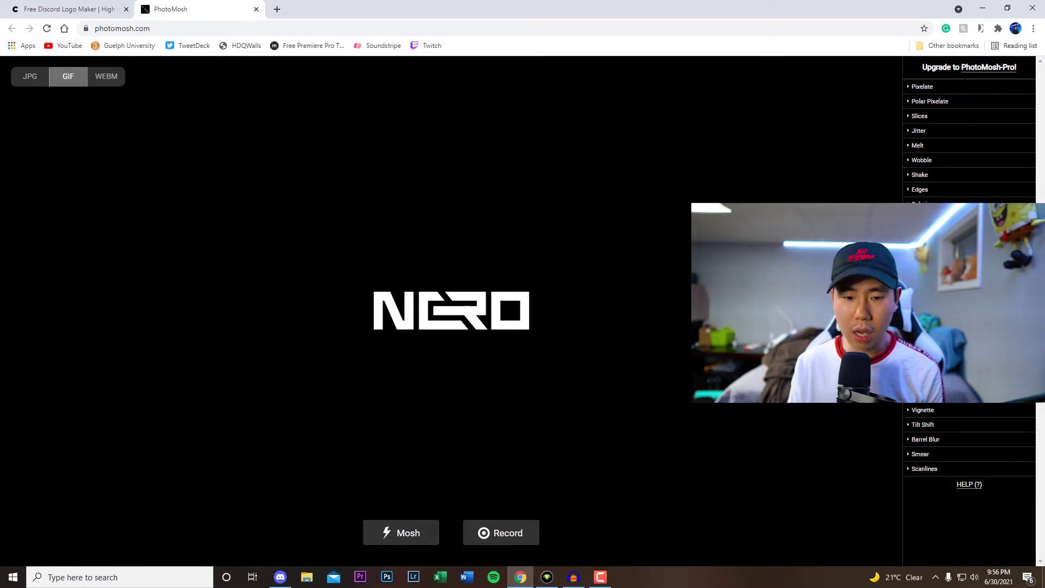
Apply a random glitch to the NERO logo and expand the Melt and other effect settings
{"action": "left_click", "coordinate": [403, 538]}
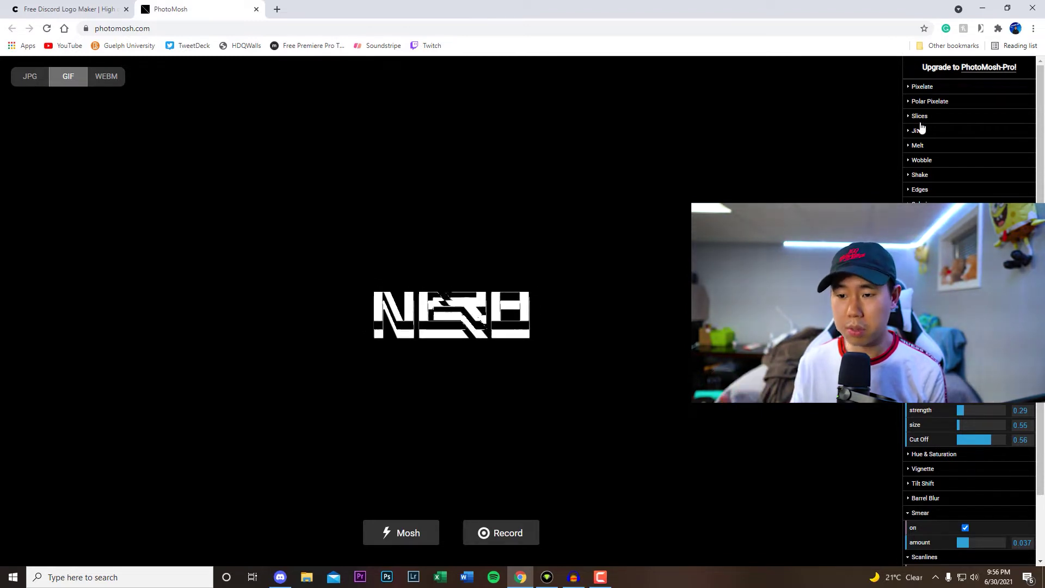
{"action": "left_click", "coordinate": [917, 146]}
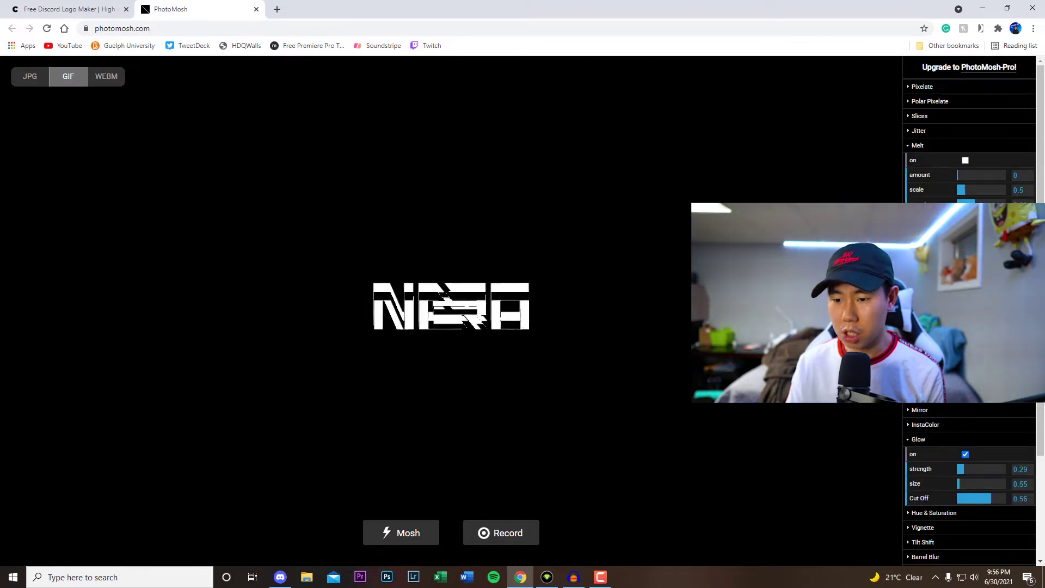
{"action": "left_click", "coordinate": [960, 381]}
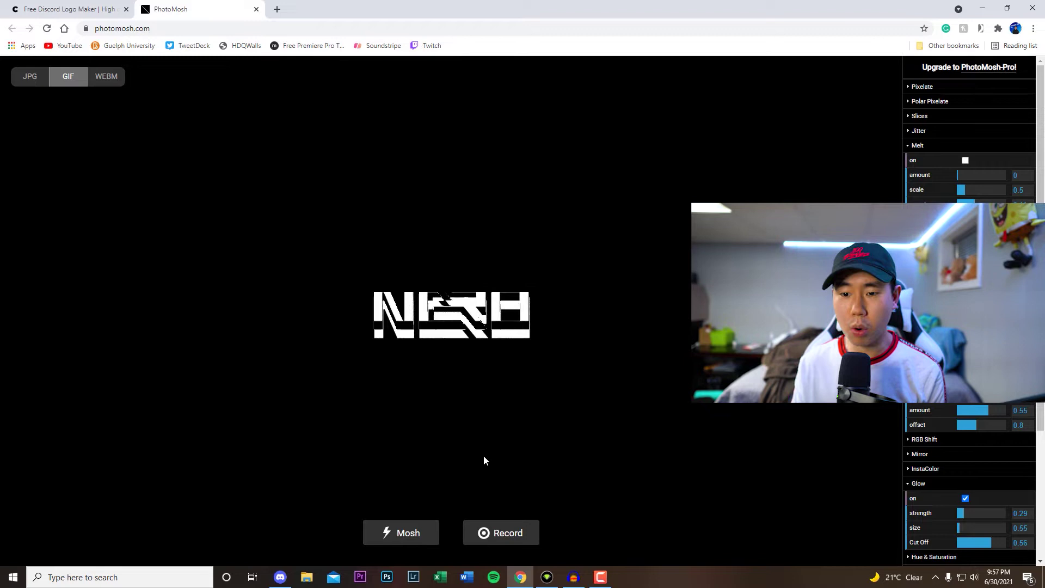
Mosh repeatedly until the logo gets Melt (0.01, scale 0.41) plus an RGB Shift 0.017 rainbow glitch
{"action": "left_click", "coordinate": [403, 535]}
{"action": "left_click", "coordinate": [436, 524]}
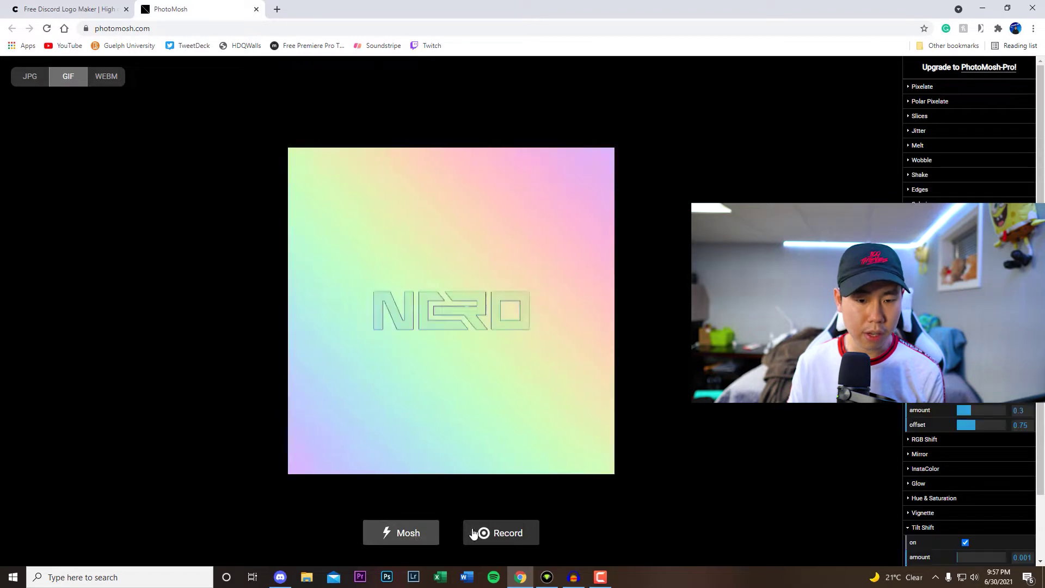
{"action": "left_click", "coordinate": [407, 538]}
{"action": "left_click", "coordinate": [433, 539]}
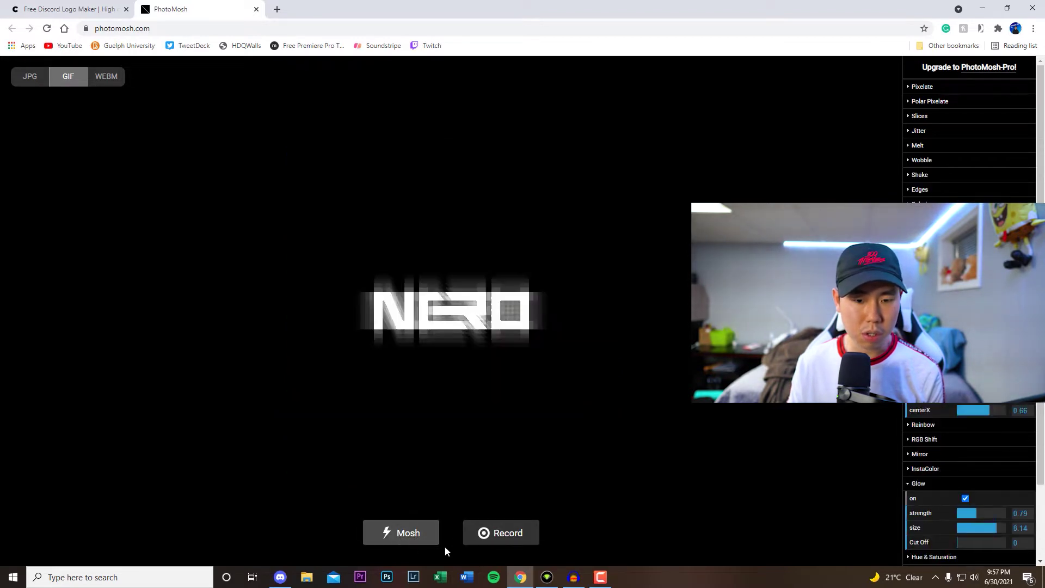
{"action": "left_click", "coordinate": [406, 539]}
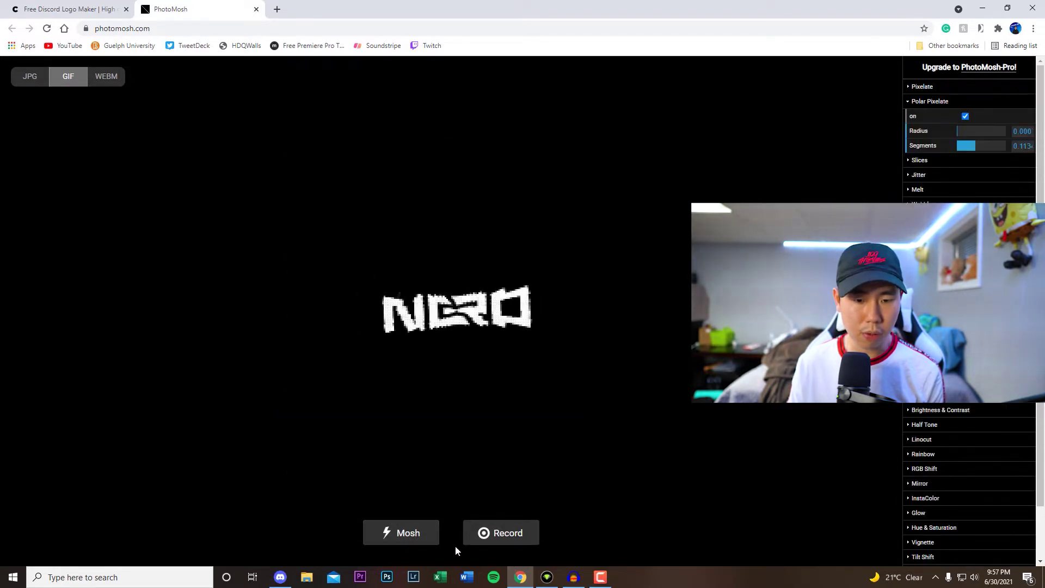
{"action": "left_click", "coordinate": [425, 536]}
{"action": "left_click", "coordinate": [430, 539]}
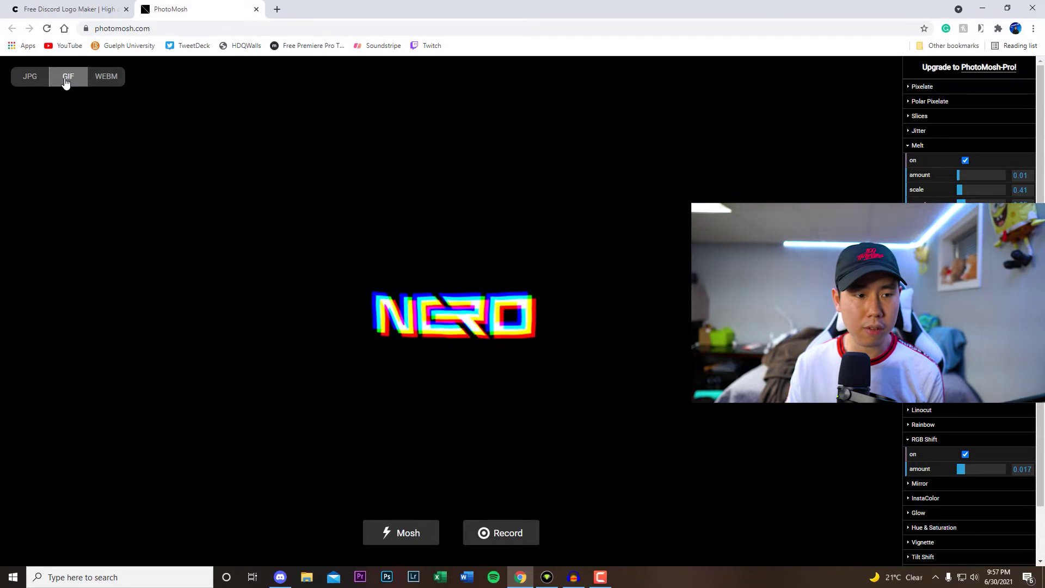
{"action": "left_click", "coordinate": [501, 533]}
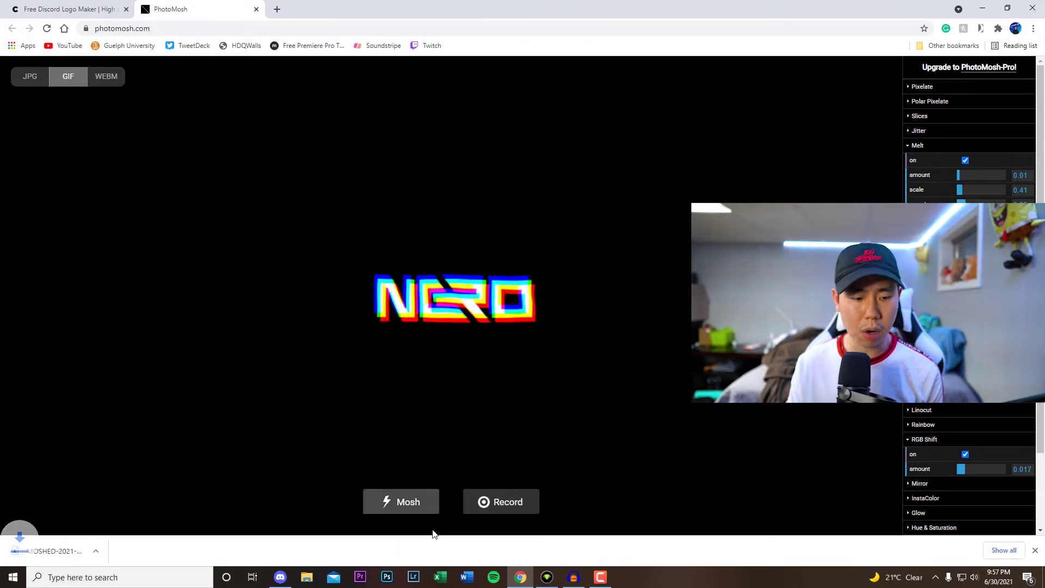
{"action": "left_click", "coordinate": [84, 555]}
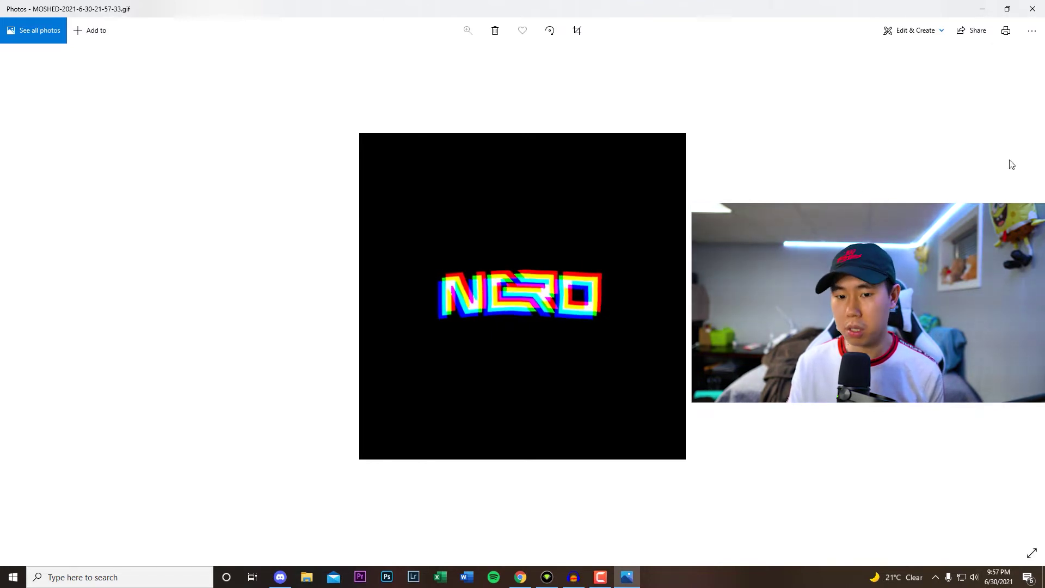
Close the GIF preview, return to Creavite and pick the Ribbon card from the Animated Icons grid
{"action": "left_click", "coordinate": [1033, 12]}
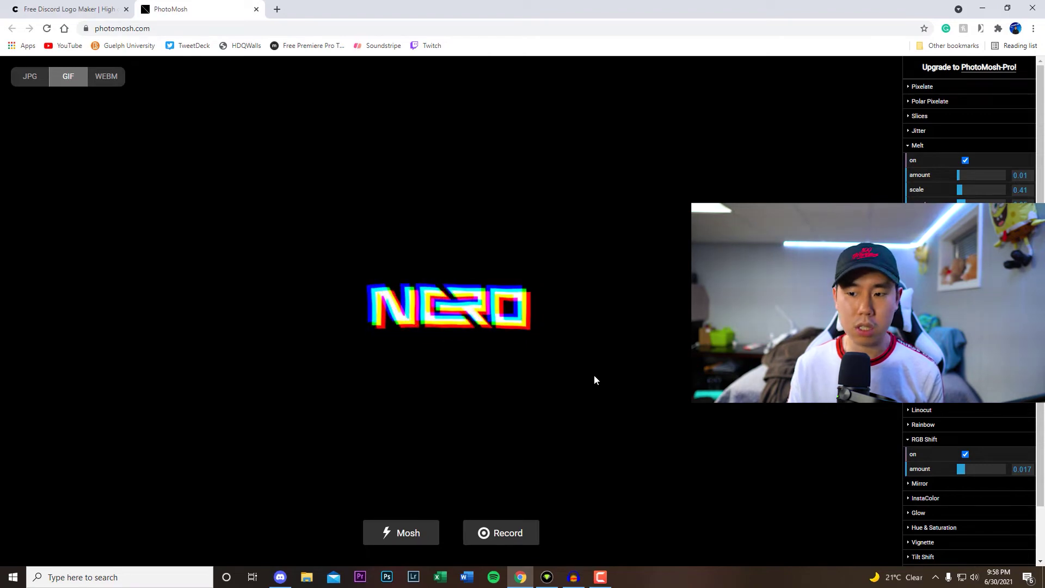
{"action": "left_click", "coordinate": [80, 12]}
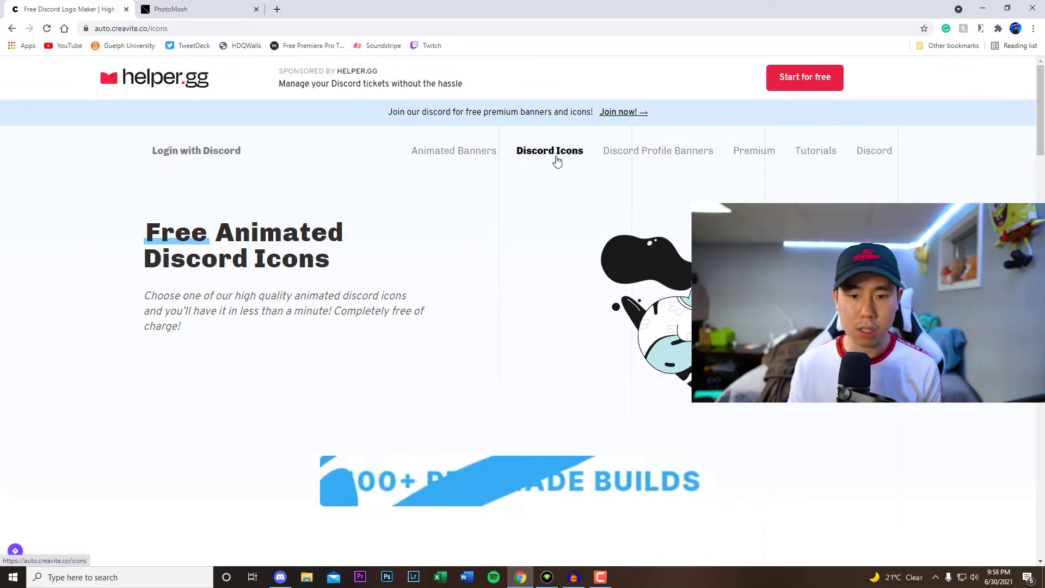
{"action": "scroll", "coordinate": [517, 224], "scroll_direction": "down", "scroll_amount": 8}
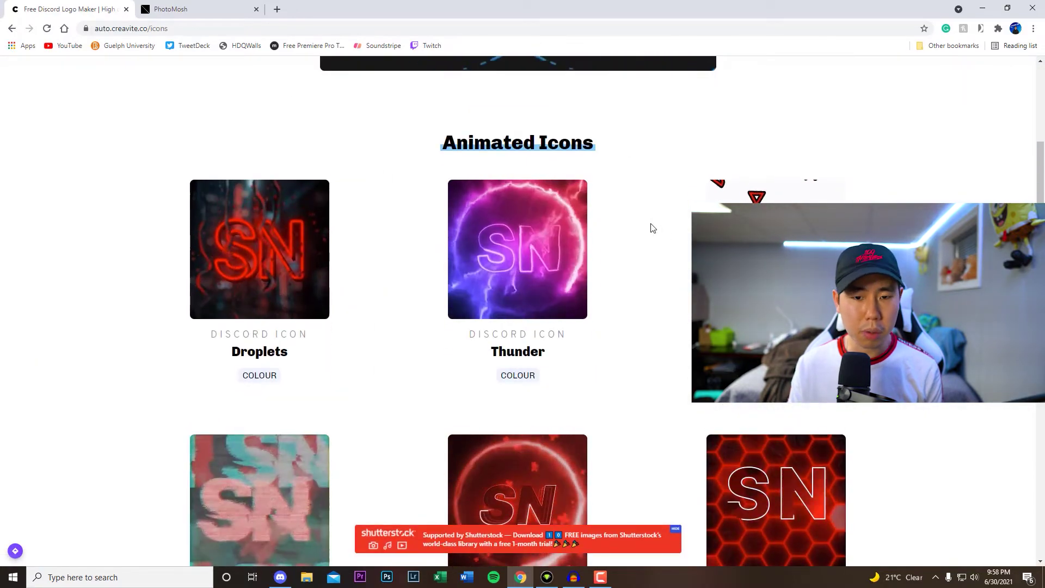
{"action": "scroll", "coordinate": [595, 307], "scroll_direction": "down", "scroll_amount": 17}
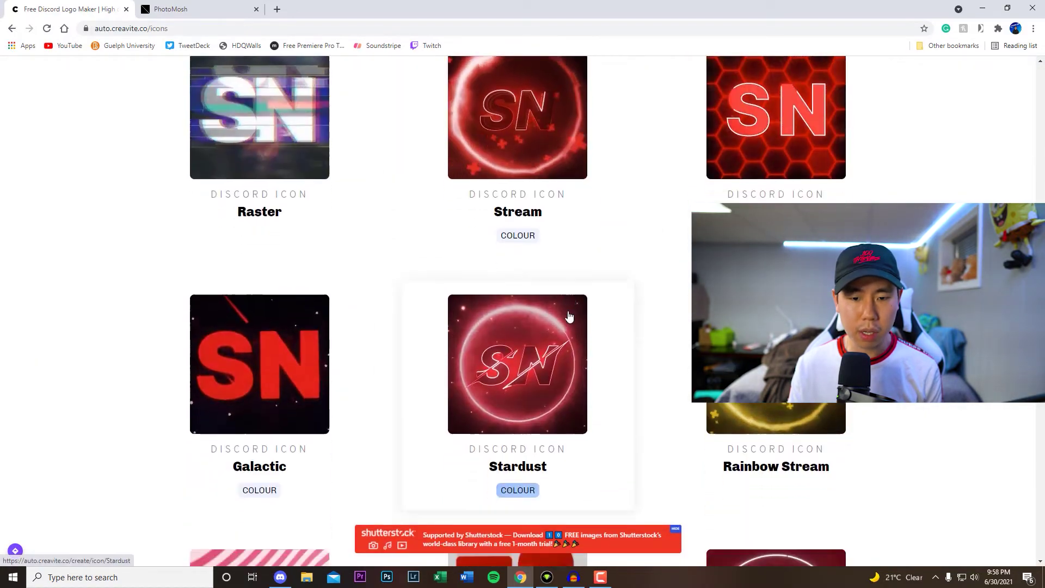
{"action": "scroll", "coordinate": [569, 315], "scroll_direction": "down", "scroll_amount": 4}
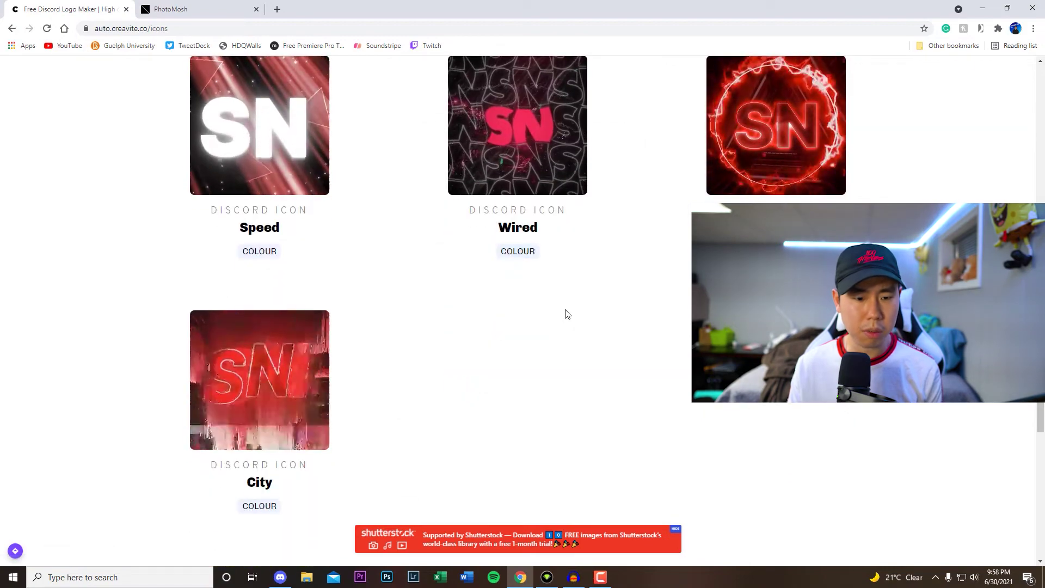
{"action": "scroll", "coordinate": [566, 314], "scroll_direction": "up", "scroll_amount": 5}
{"action": "scroll", "coordinate": [566, 314], "scroll_direction": "up", "scroll_amount": 2}
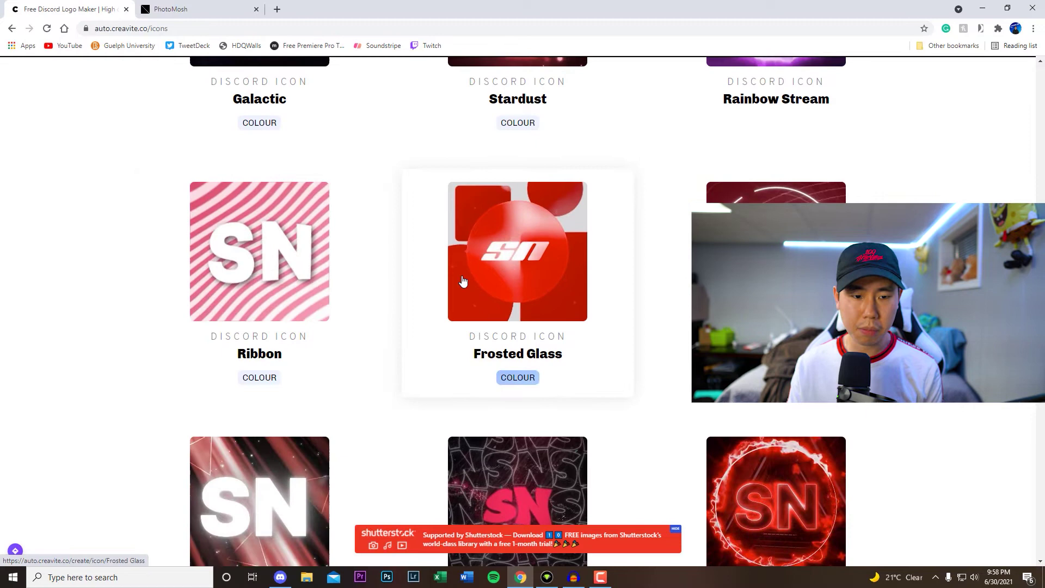
{"action": "left_click", "coordinate": [289, 396]}
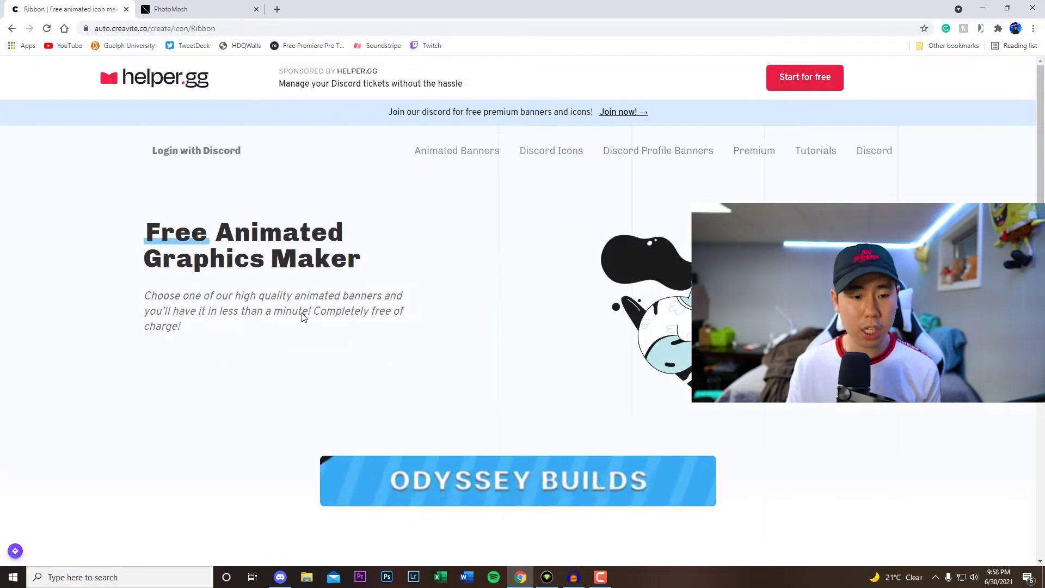
Fill the Your Name field with LS, slide the ribbon colour from pink to blue, and tick reCAPTCHA
{"action": "scroll", "coordinate": [301, 310], "scroll_direction": "down", "scroll_amount": 5}
{"action": "scroll", "coordinate": [470, 358], "scroll_direction": "down", "scroll_amount": 2}
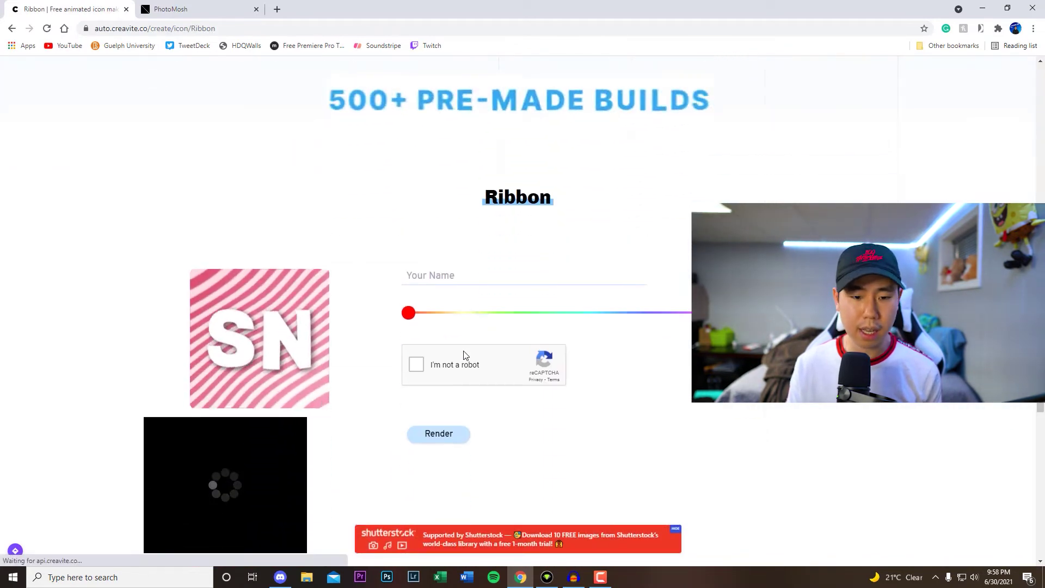
{"action": "left_click", "coordinate": [459, 278]}
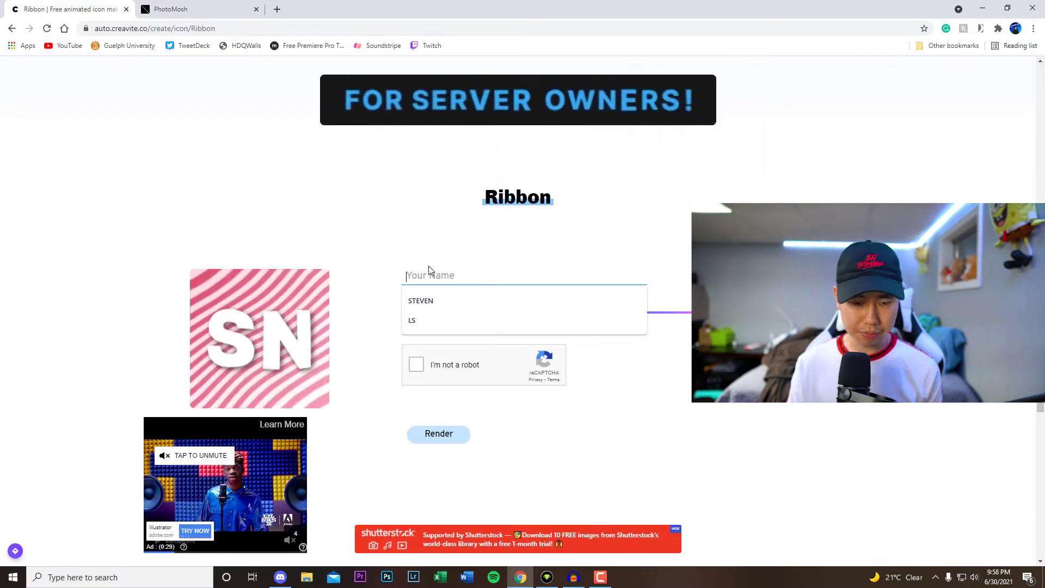
{"action": "left_click", "coordinate": [661, 267]}
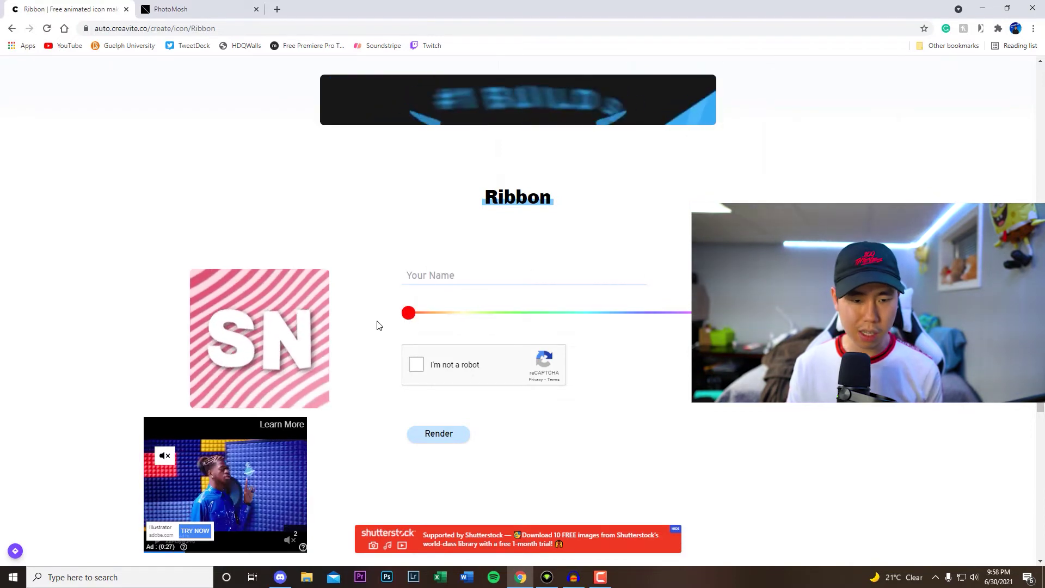
{"action": "left_click", "coordinate": [485, 280]}
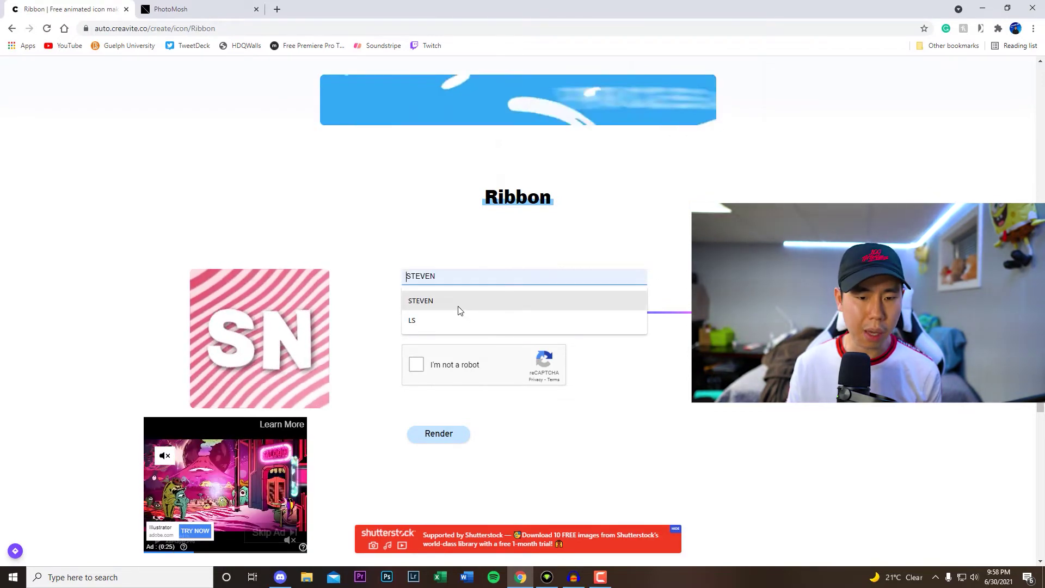
{"action": "left_click", "coordinate": [361, 267]}
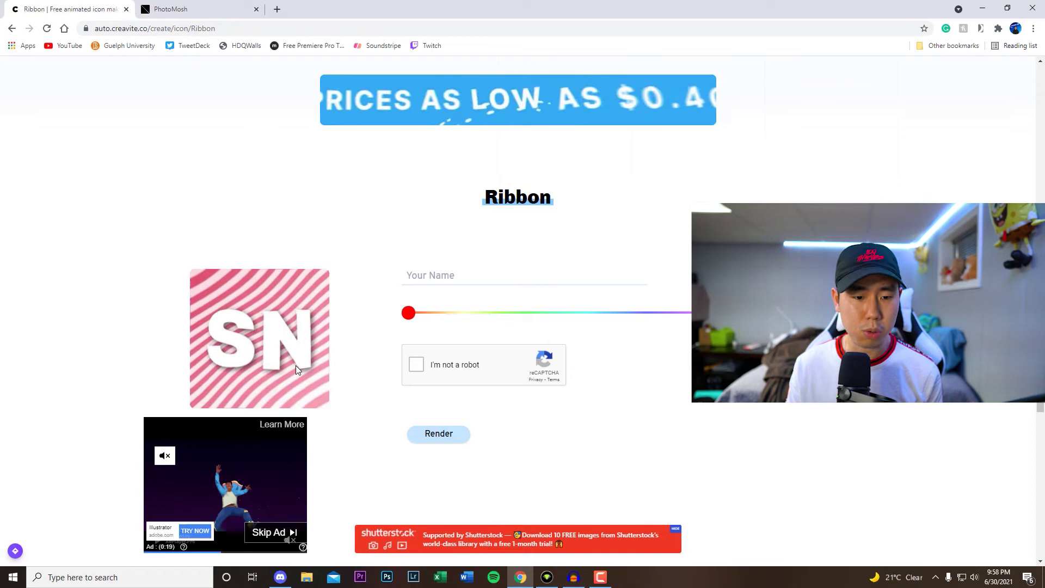
{"action": "left_click", "coordinate": [442, 276]}
{"action": "left_click", "coordinate": [425, 319]}
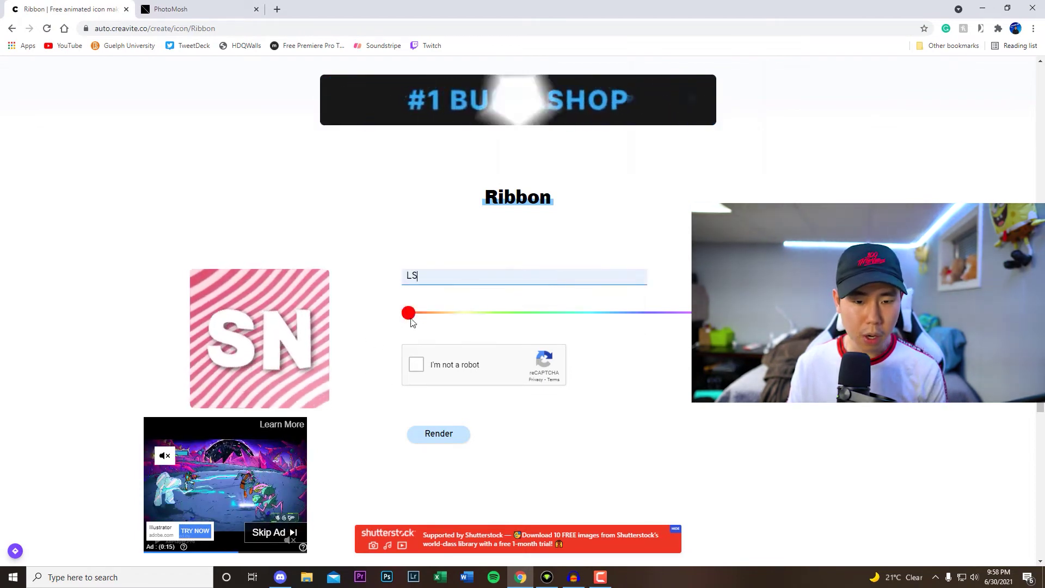
{"action": "left_click_drag", "start_coordinate": [408, 313], "coordinate": [645, 315]}
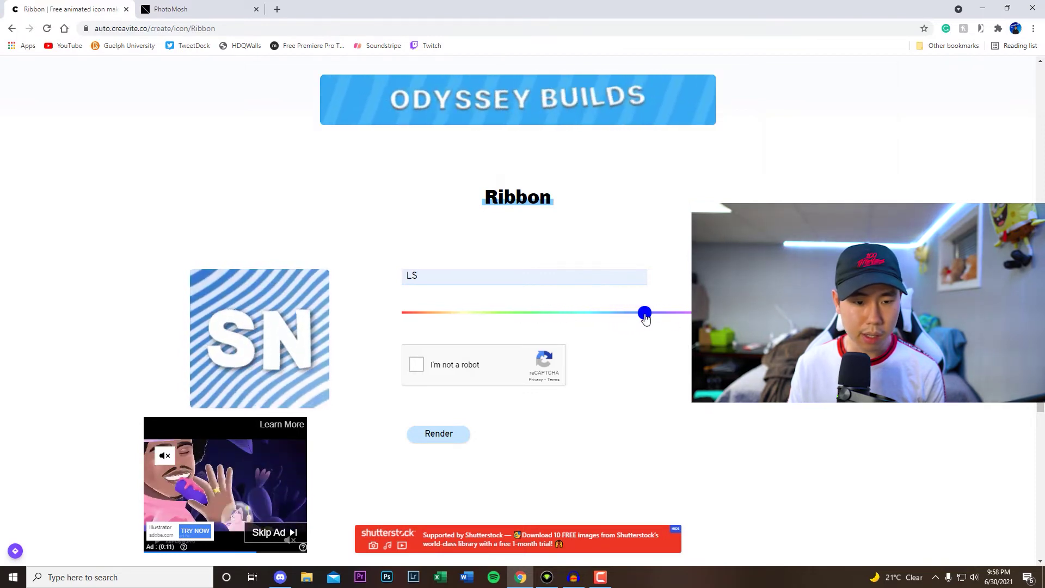
{"action": "left_click", "coordinate": [416, 364]}
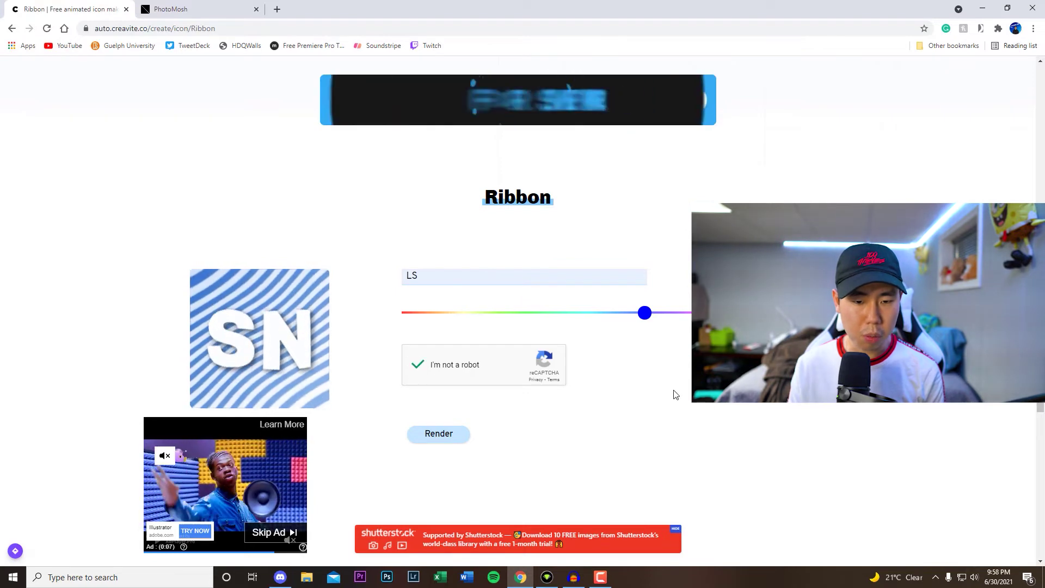
Render the blue LS Ribbon icon and download the Animated version as standard.gif
{"action": "left_click", "coordinate": [441, 435]}
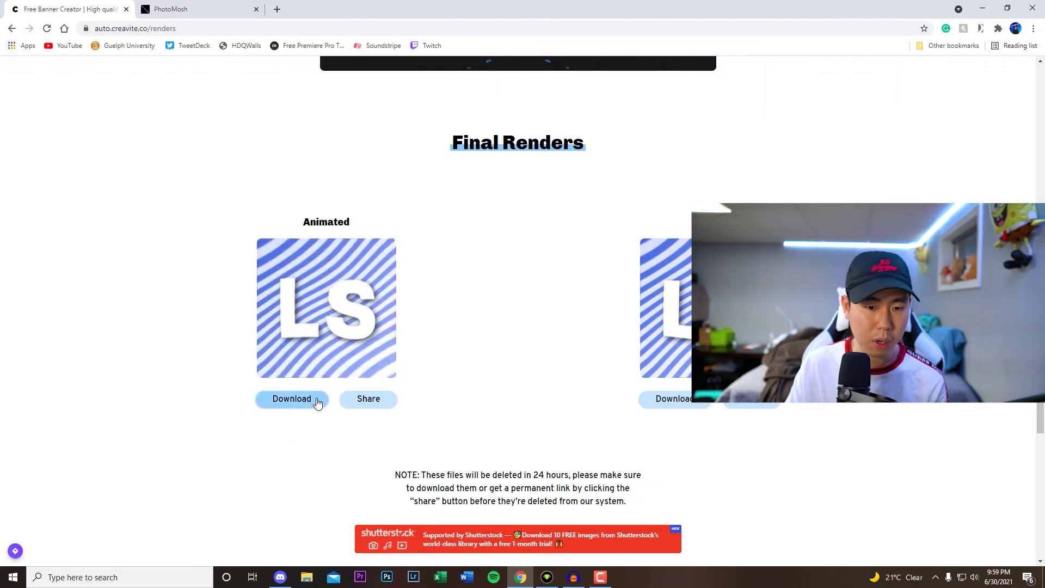
{"action": "left_click", "coordinate": [297, 404]}
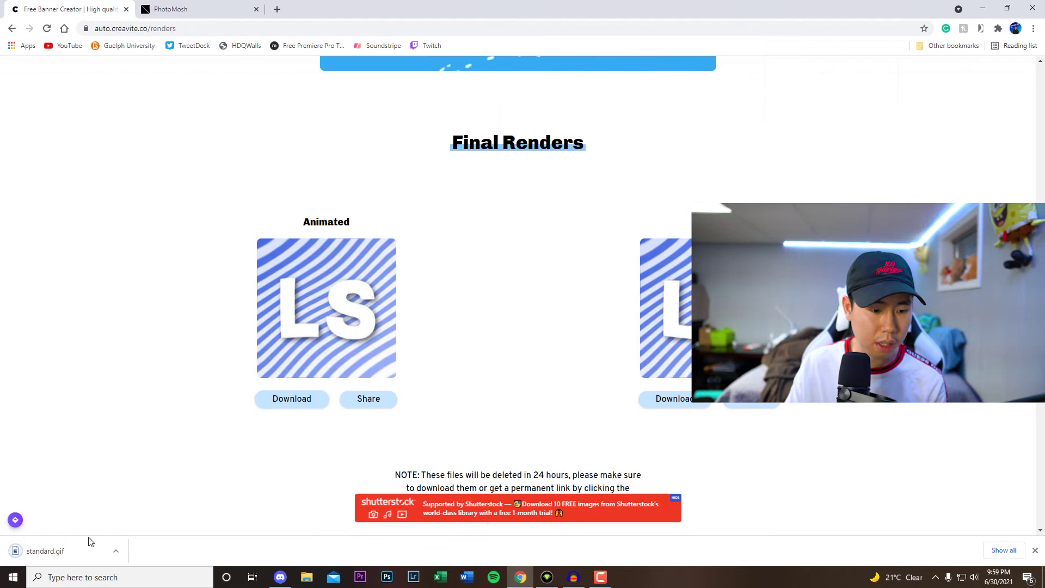
Open standard.gif from Chrome's download bar in Windows Photos
{"action": "left_click", "coordinate": [58, 554]}
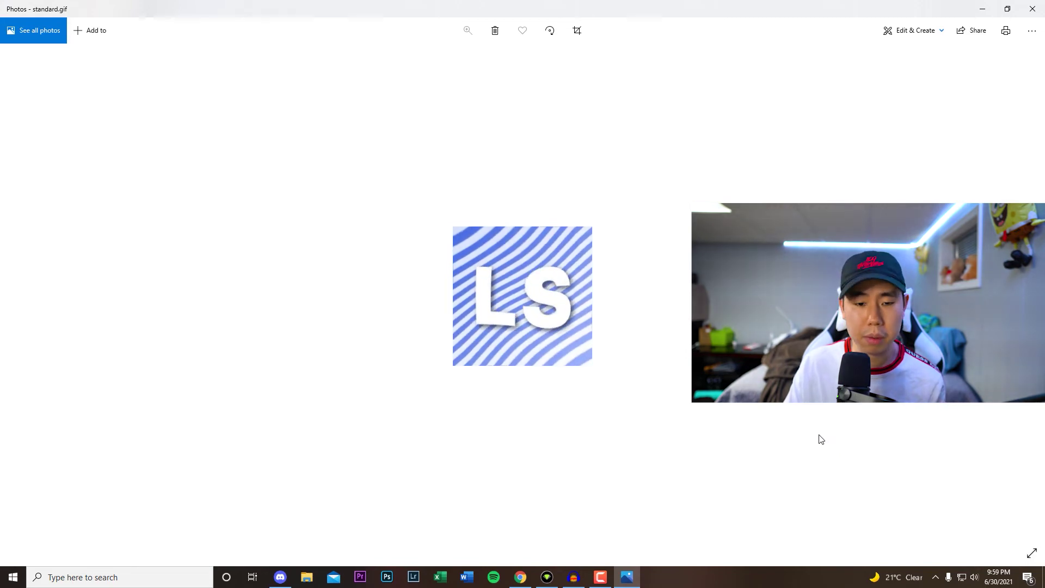
Set standard.gif from Downloads as the Discord avatar, replacing the NERO glitch GIF applied first
{"action": "left_click", "coordinate": [1032, 9]}
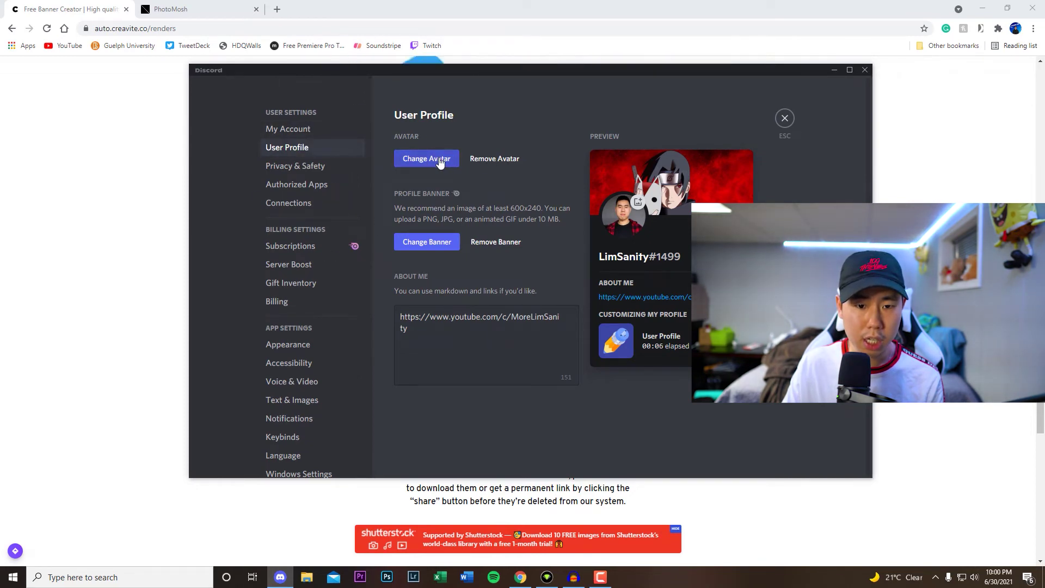
{"action": "left_click", "coordinate": [427, 158]}
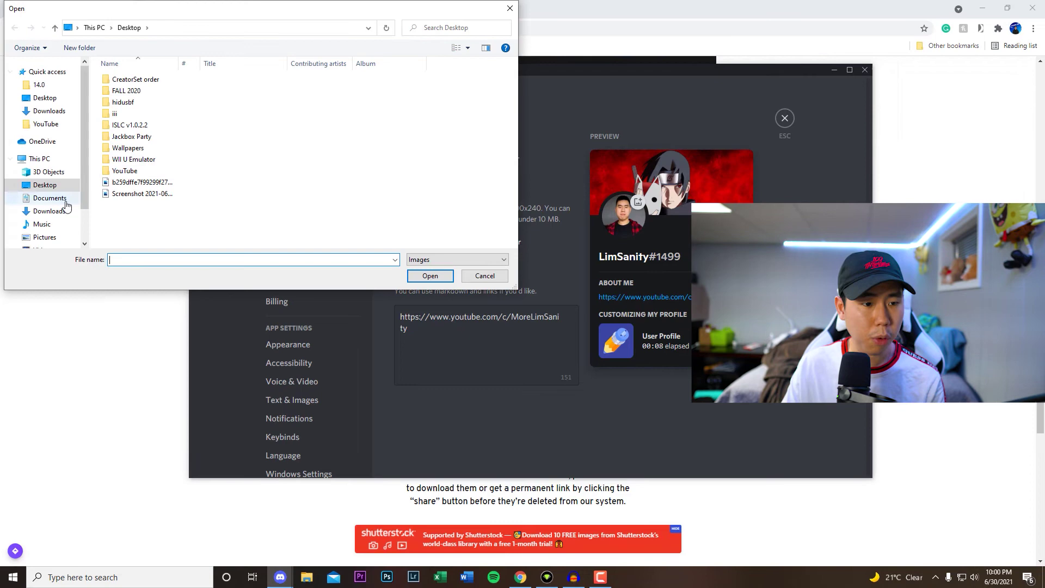
{"action": "left_click", "coordinate": [49, 211]}
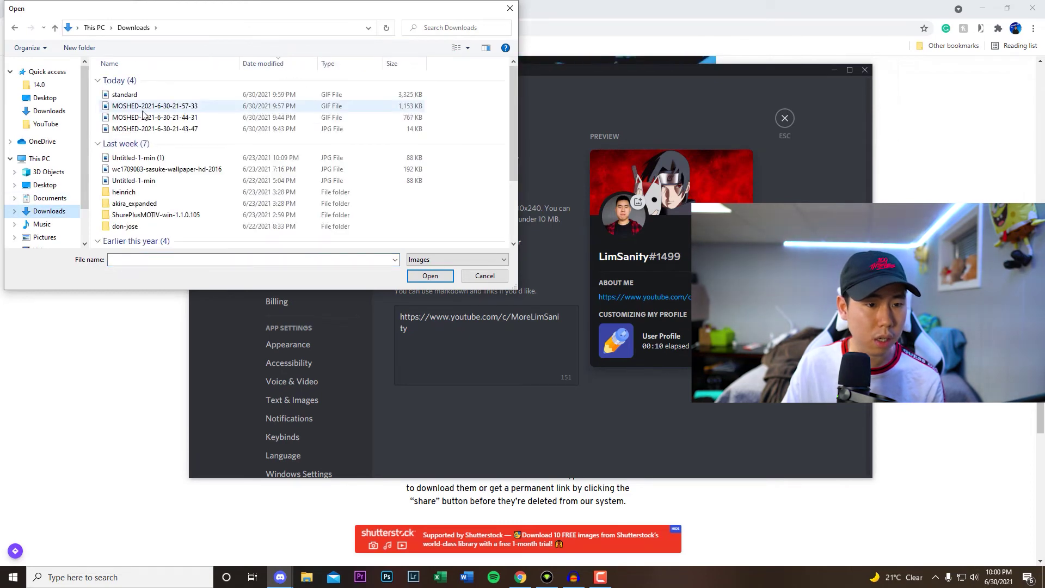
{"action": "left_click", "coordinate": [430, 276]}
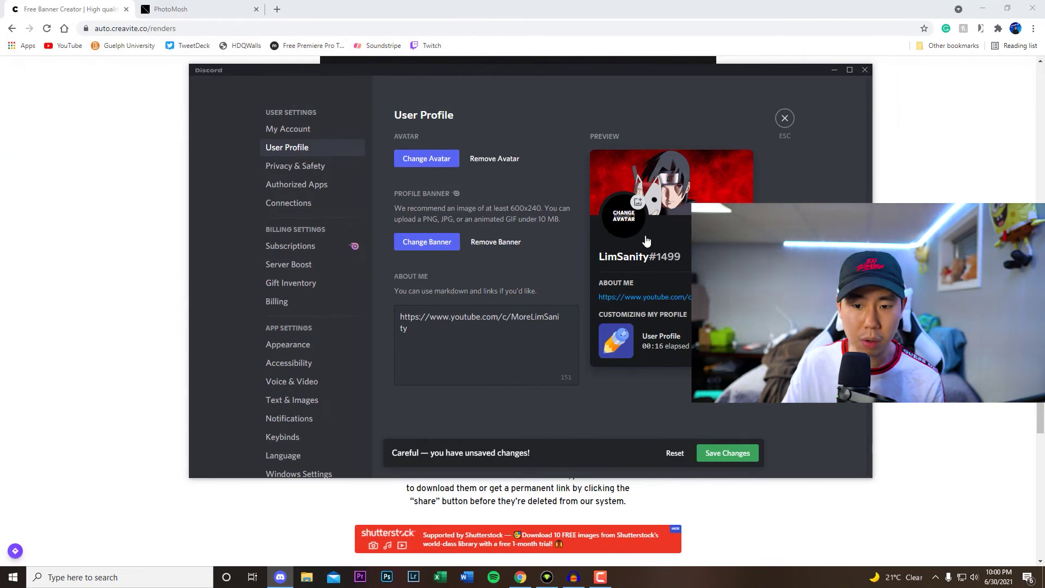
{"action": "left_click", "coordinate": [427, 160]}
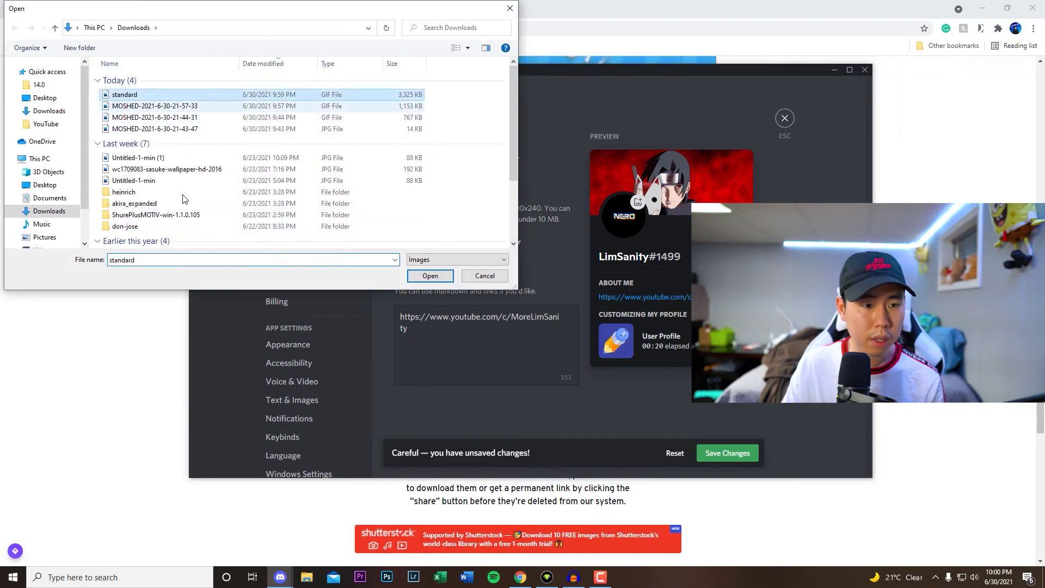
{"action": "left_click", "coordinate": [423, 277]}
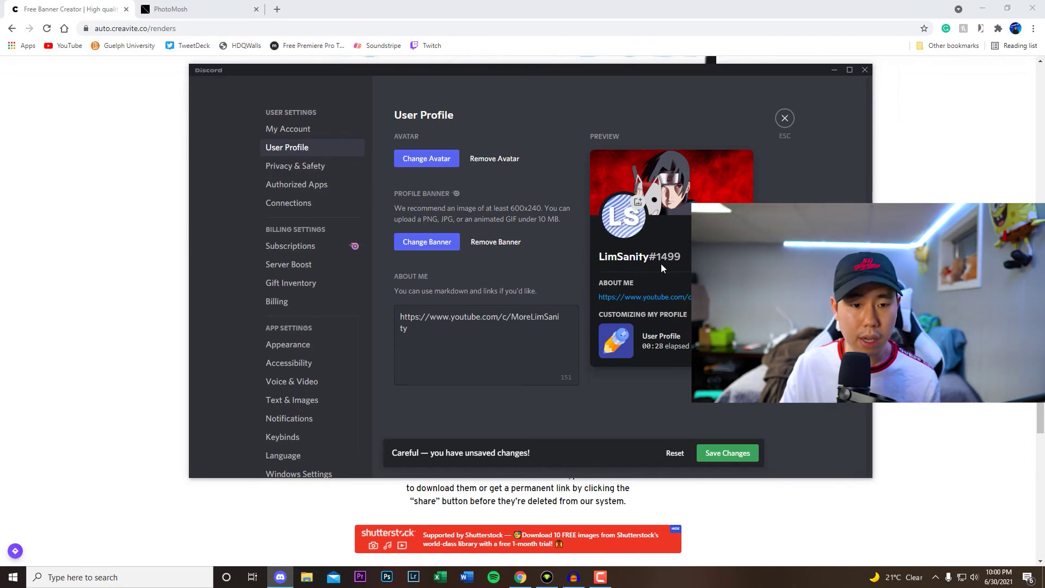
Look at the PhotoMosh NERO preview, then return to the Creavite renders page
{"action": "left_click", "coordinate": [196, 12]}
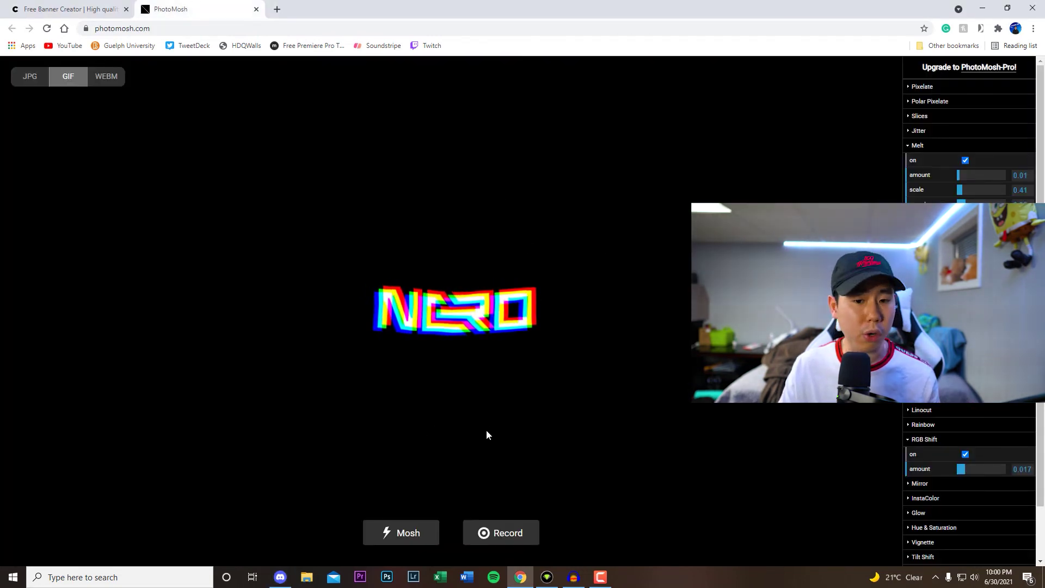
{"action": "left_click", "coordinate": [96, 4]}
{"action": "scroll", "coordinate": [635, 370], "scroll_direction": "up", "scroll_amount": 8}
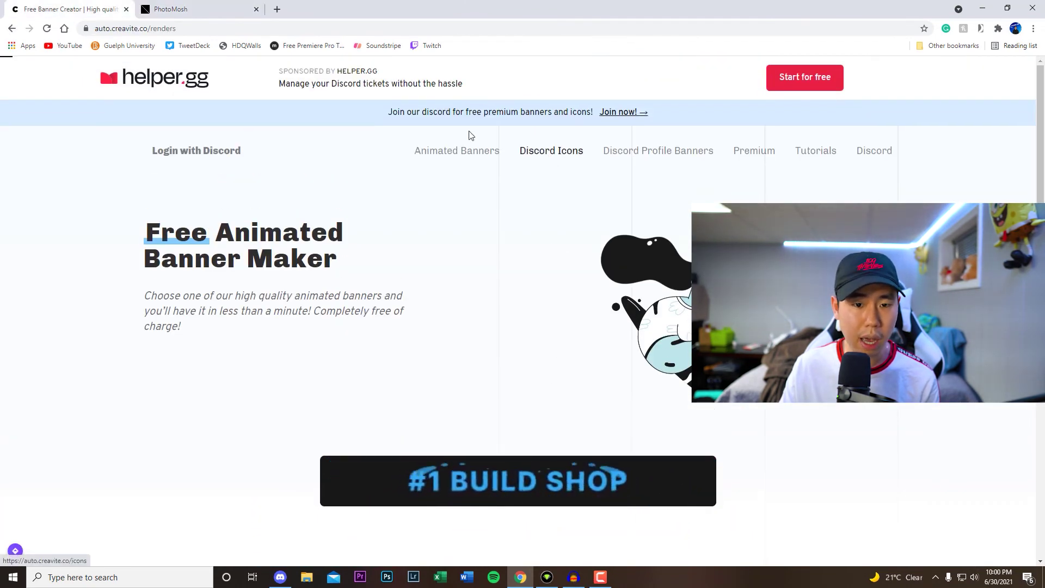
{"action": "scroll", "coordinate": [404, 384], "scroll_direction": "down", "scroll_amount": 7}
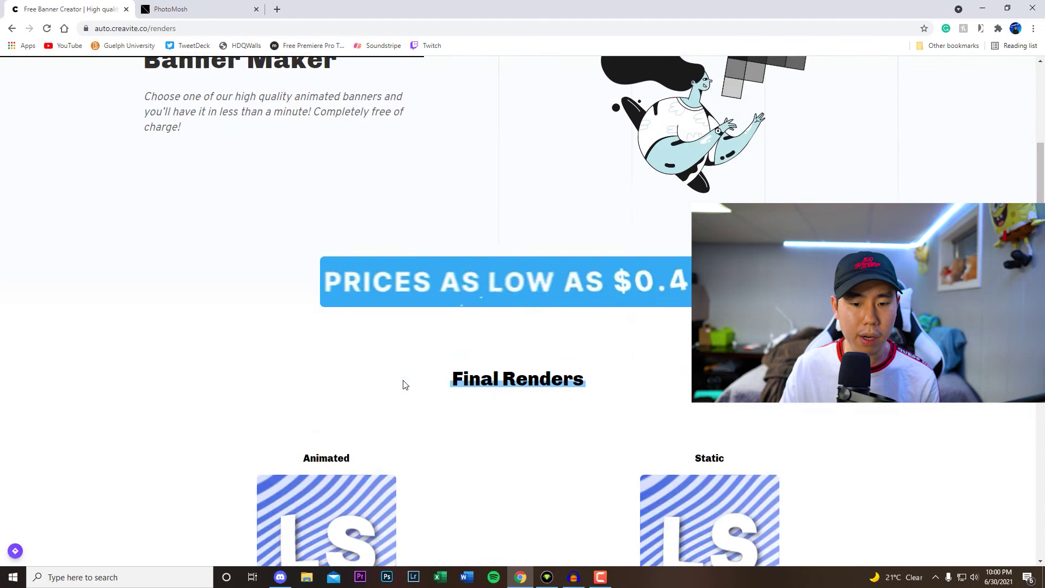
Go back to the Animated Discord Icons gallery and browse templates like Droplets, Thunder, Stardust and Wired
{"action": "key", "text": "alt+Left"}
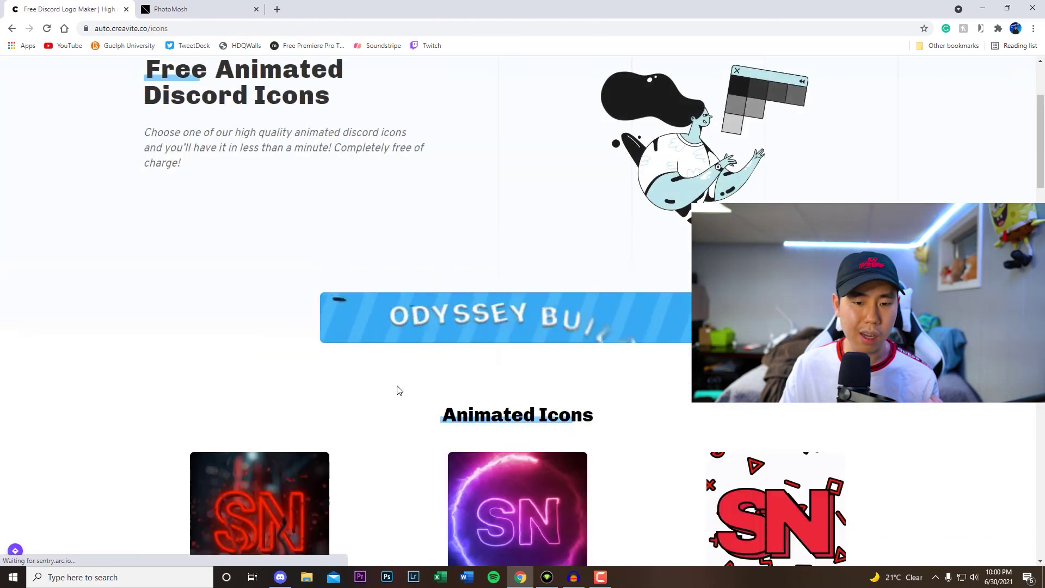
{"action": "scroll", "coordinate": [525, 405], "scroll_direction": "down", "scroll_amount": 4}
{"action": "scroll", "coordinate": [526, 406], "scroll_direction": "down", "scroll_amount": 13}
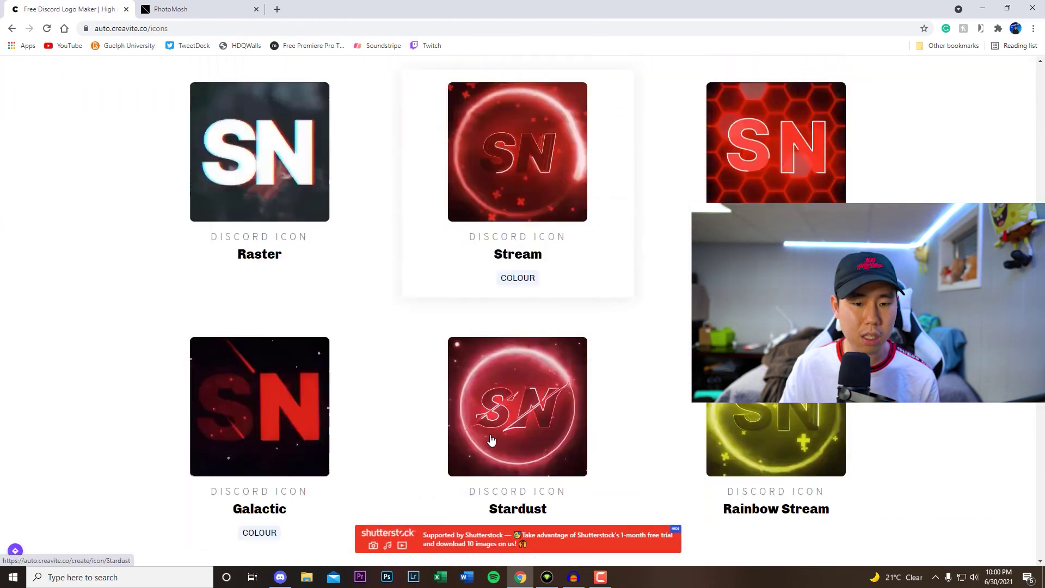
{"action": "scroll", "coordinate": [461, 439], "scroll_direction": "down", "scroll_amount": 8}
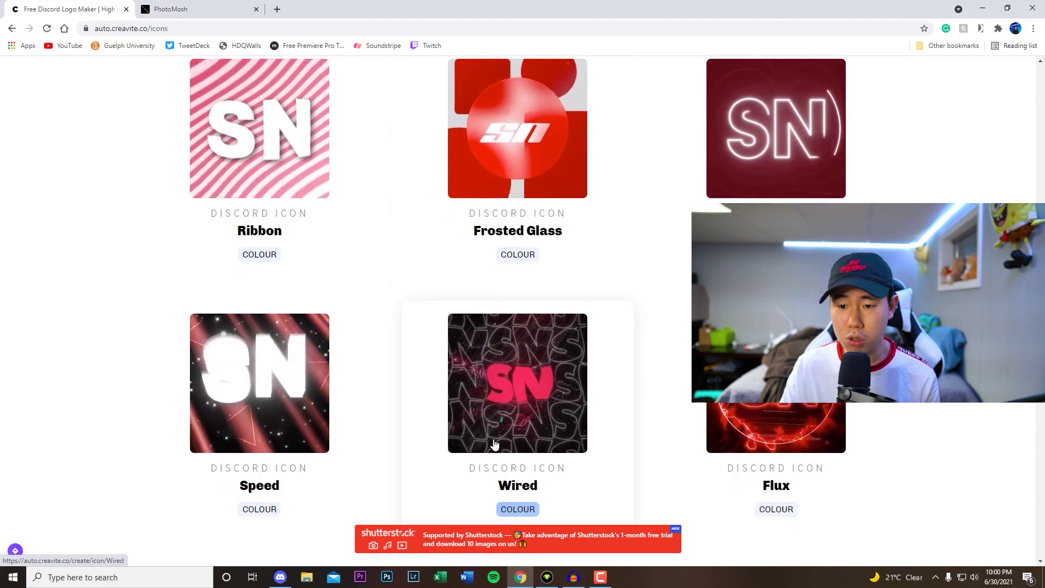
{"action": "scroll", "coordinate": [513, 442], "scroll_direction": "up", "scroll_amount": 8}
{"action": "scroll", "coordinate": [513, 444], "scroll_direction": "up", "scroll_amount": 12}
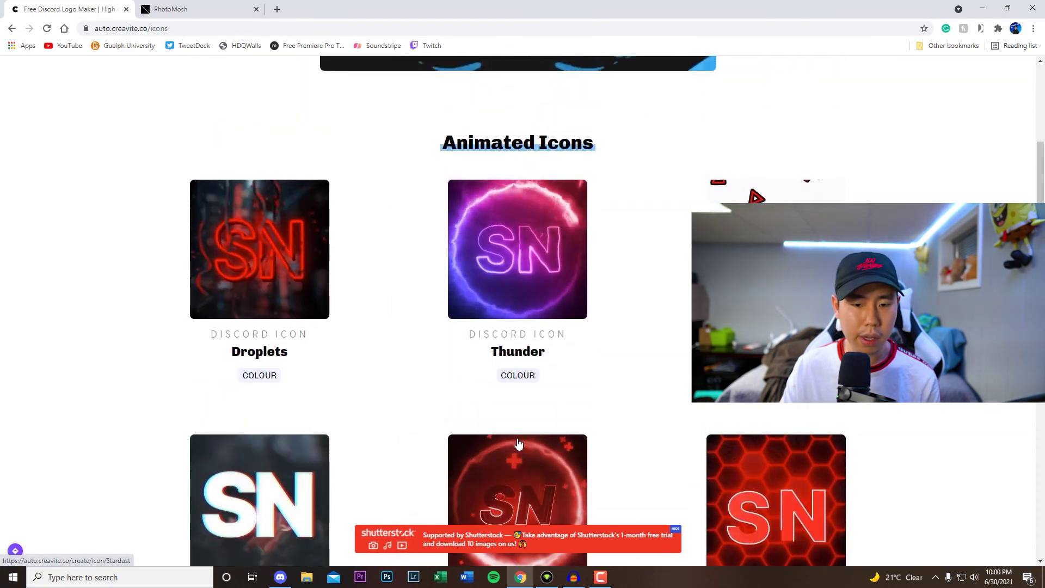